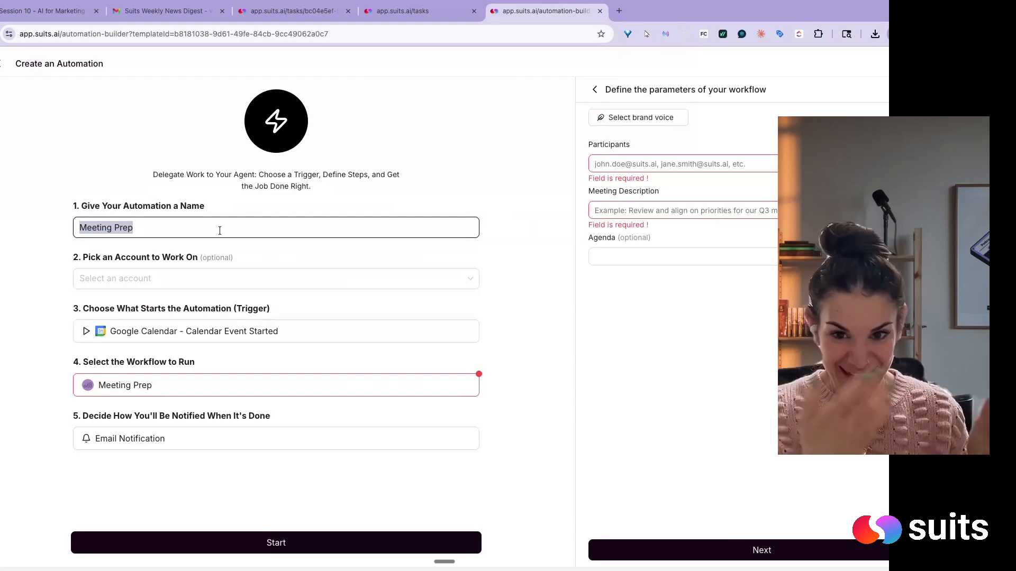
# - Name the automation "INT Team Meeting Prep"
pyautogui.write('IN')
pyautogui.press('BackSpace')
pyautogui.press('BackSpace')
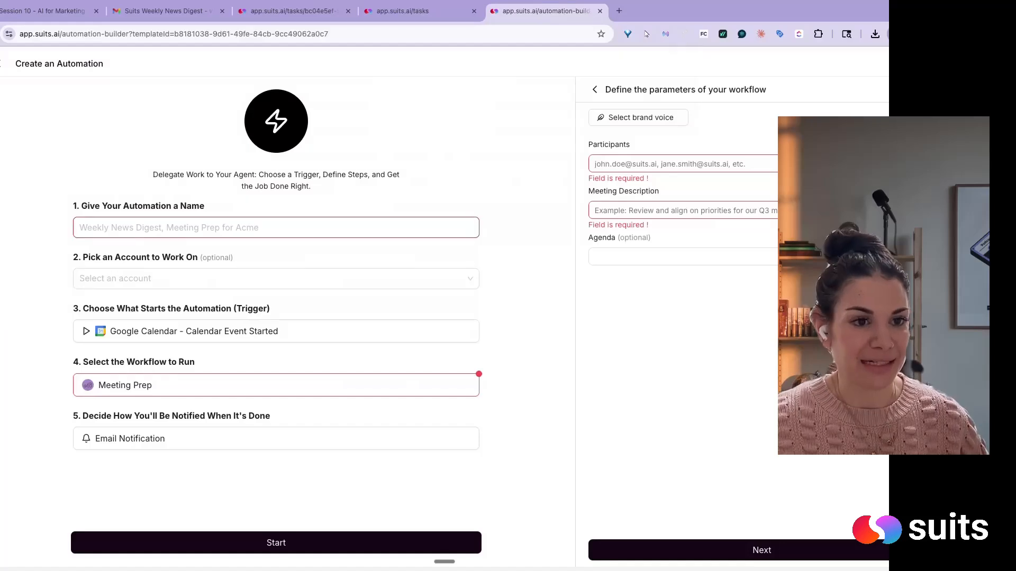
pyautogui.write('INTERNA')
pyautogui.press('BackSpace')
pyautogui.press('BackSpace')
pyautogui.press('BackSpace')
pyautogui.press('BackSpace')
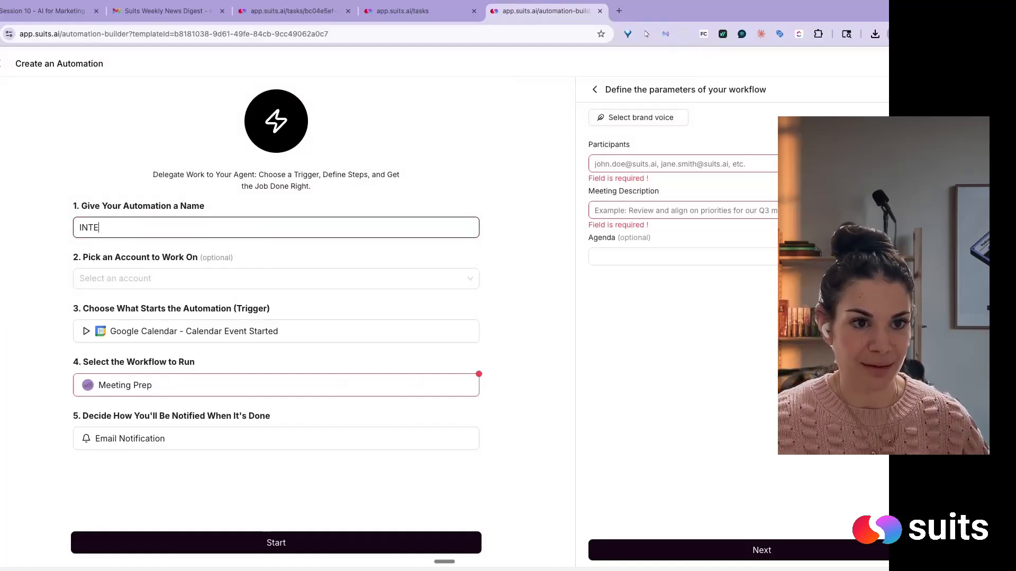
pyautogui.write('Me')
pyautogui.press('BackSpace')
pyautogui.press('BackSpace')
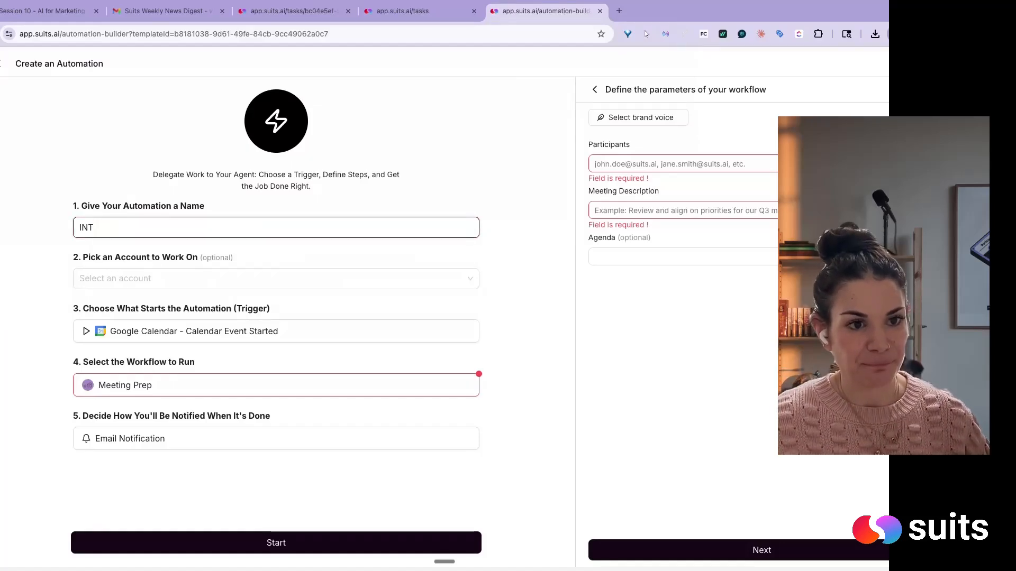
pyautogui.write('T')
pyautogui.press('BackSpace')
pyautogui.write('Team Meeting Prep')
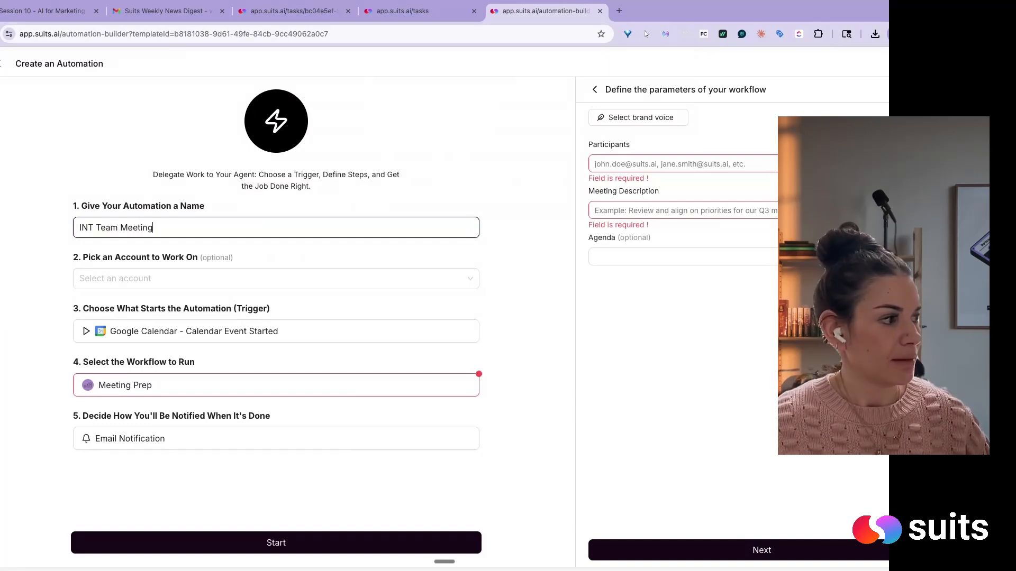
# - Assign the automation to the Agency 6B account and apply the presenter's personal brand voice to the workflow
pyautogui.click(230, 279)
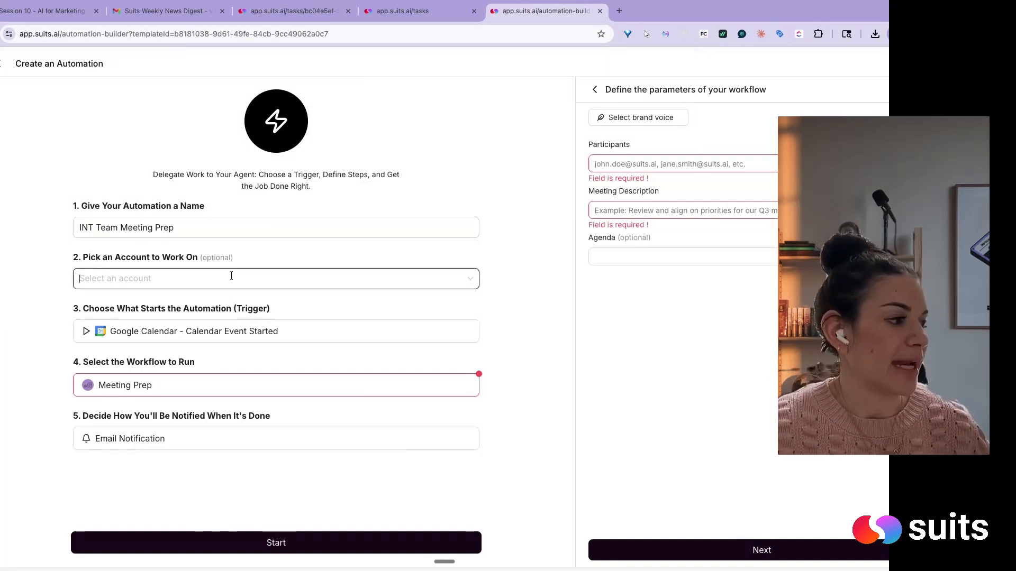
pyautogui.click(197, 315)
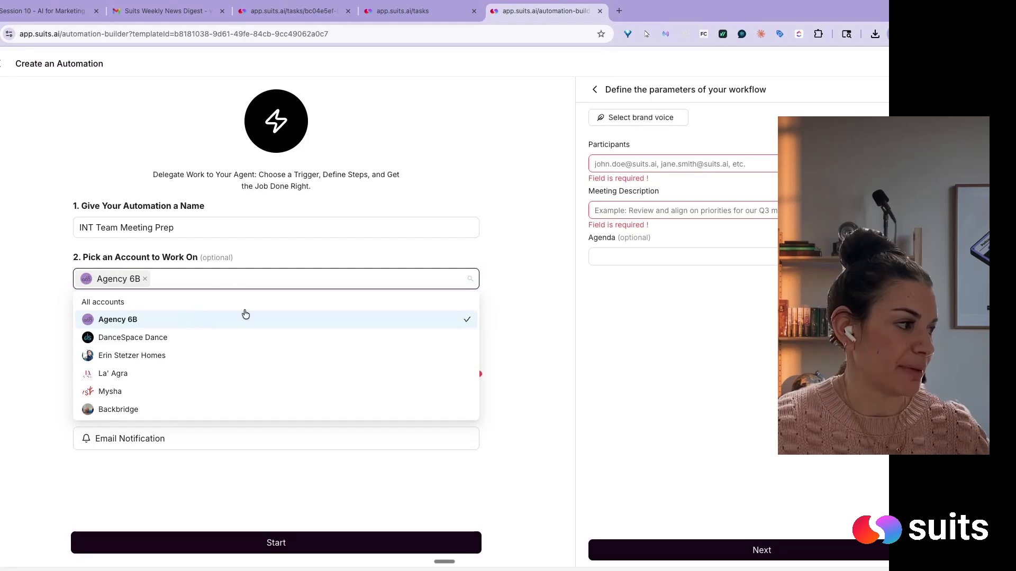
pyautogui.click(335, 243)
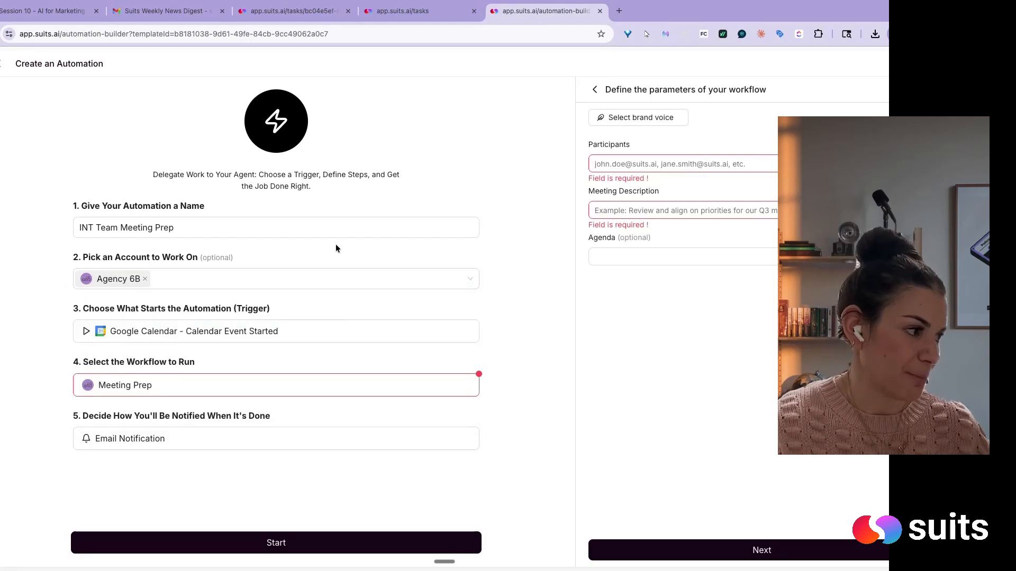
pyautogui.click(667, 118)
pyautogui.click(628, 155)
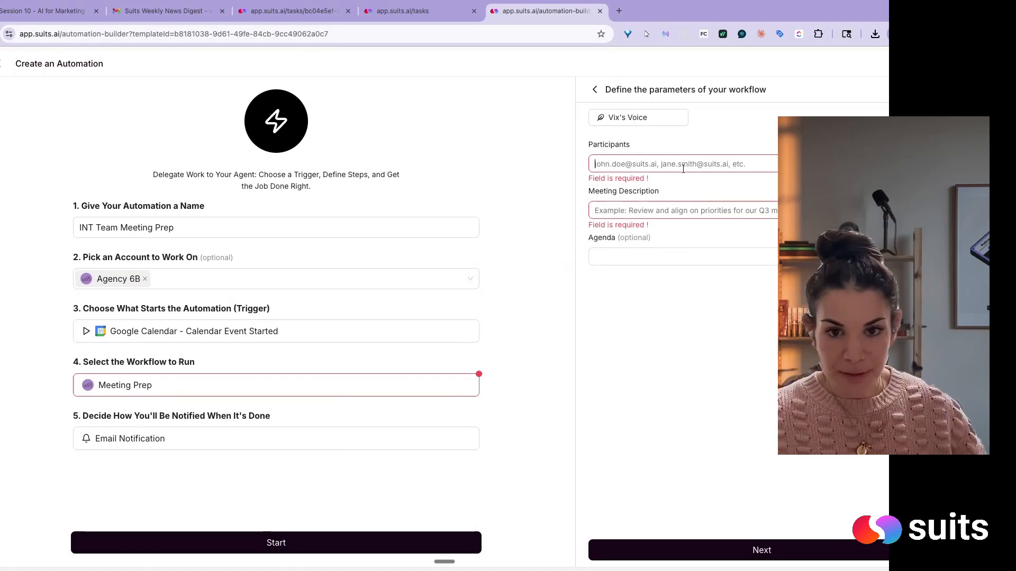
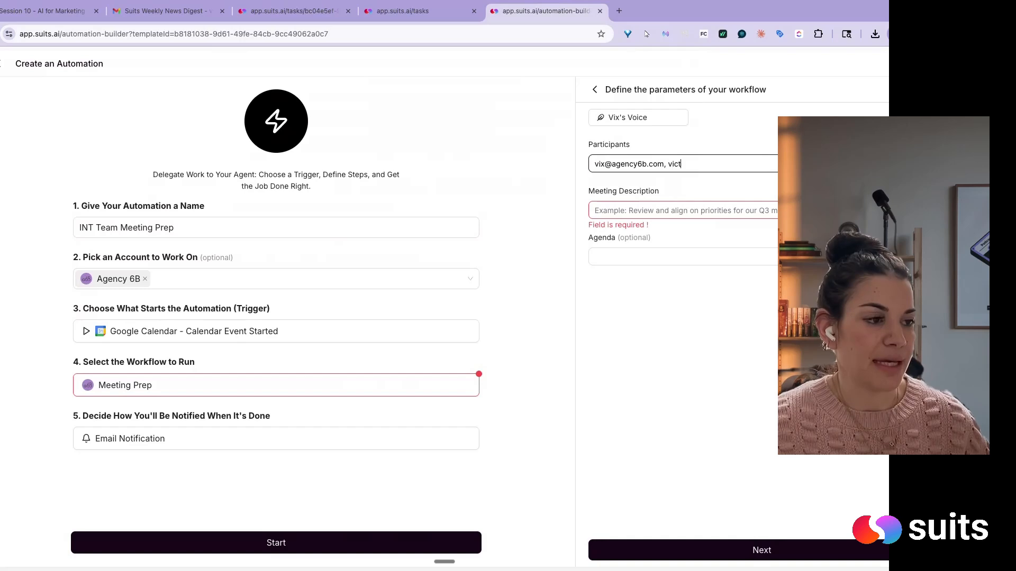
# - Enter the participants' e-mail addresses, separated by commas, in the Meeting Prep workflow parameters
pyautogui.write('a')
pyautogui.press('BackSpace')
pyautogui.press('BackSpace')
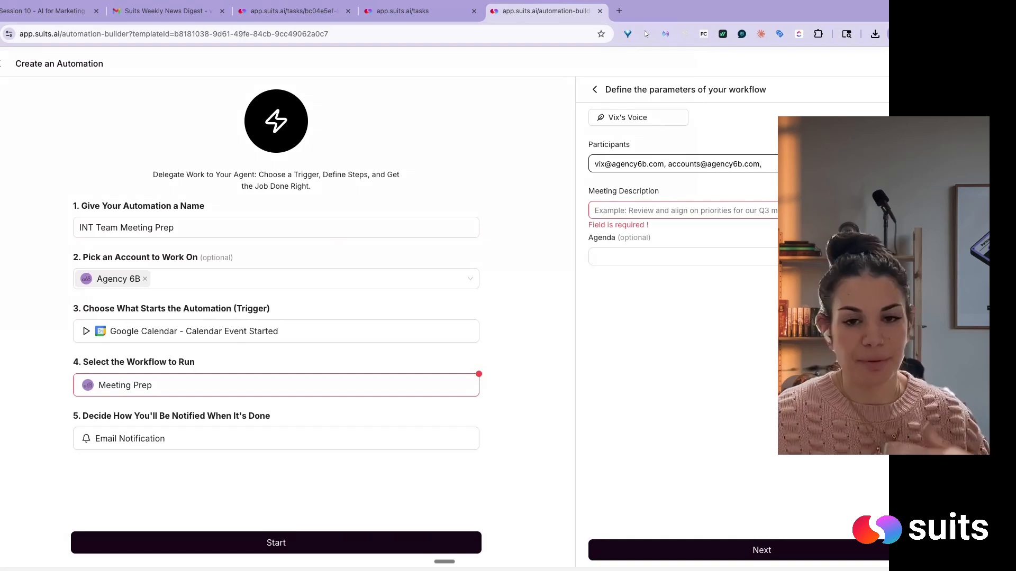
pyautogui.write('kels')
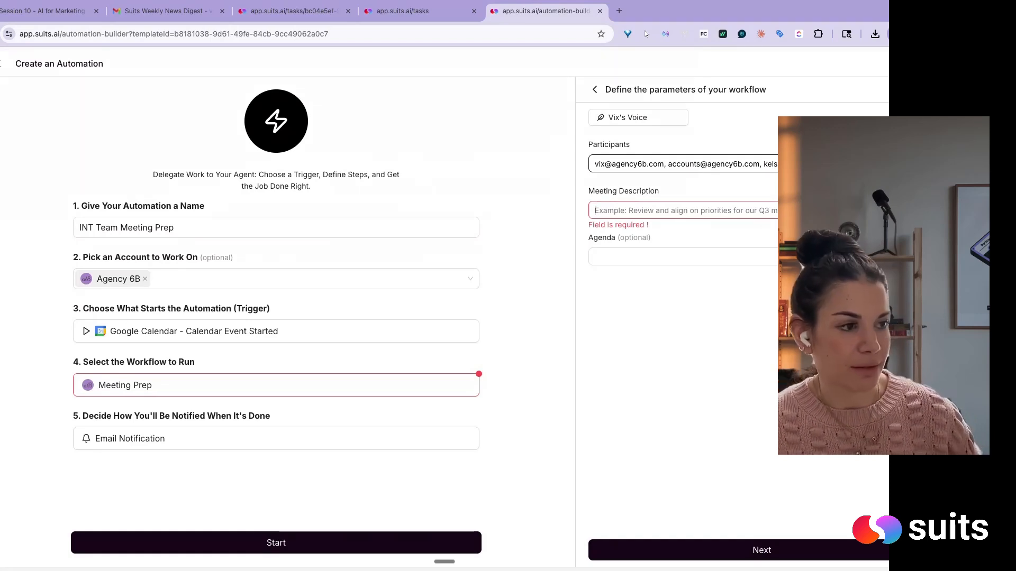
pyautogui.write('Weekly updates')
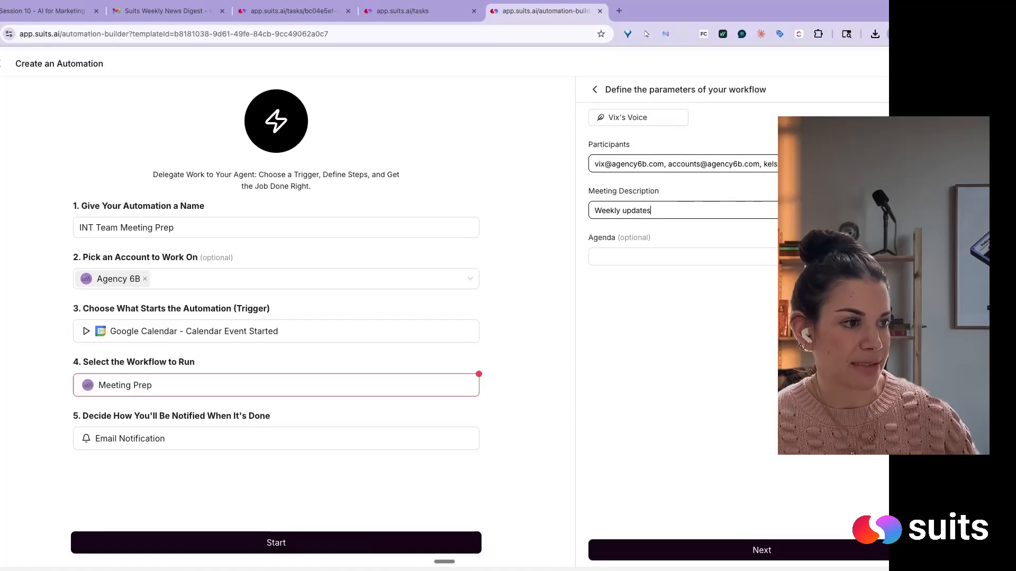
pyautogui.write(' and account stats')
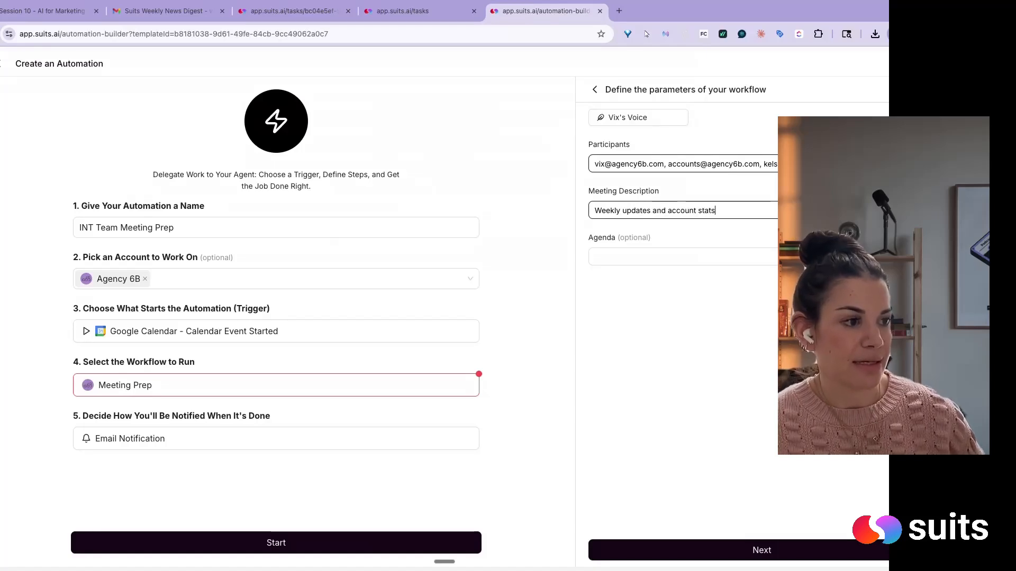
# - Fill in the meeting description as "Weekly updates and account status"
pyautogui.press('BackSpace')
pyautogui.write('us')
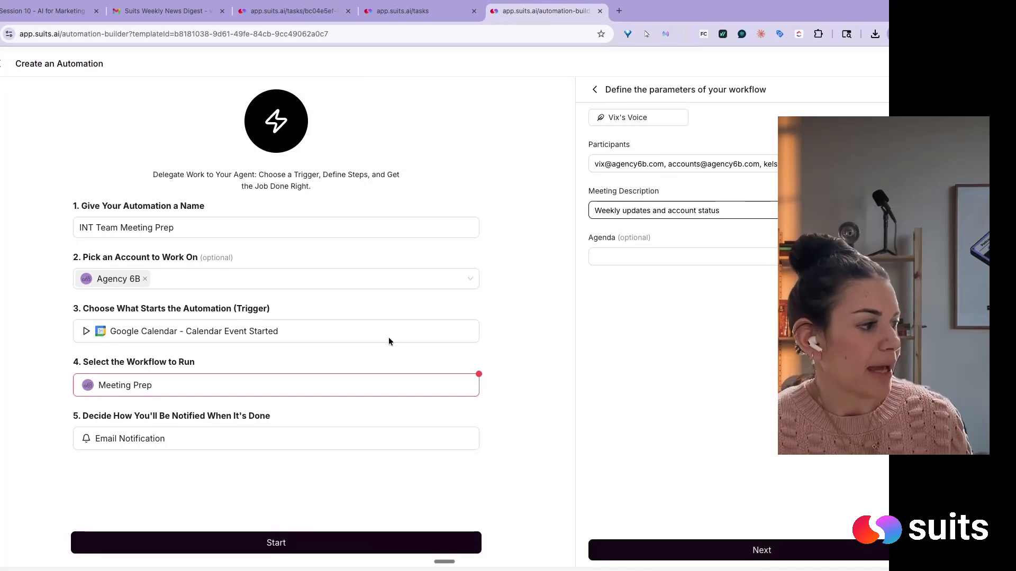
# - Change the Google Calendar trigger action to Calendar Event Created
pyautogui.click(311, 333)
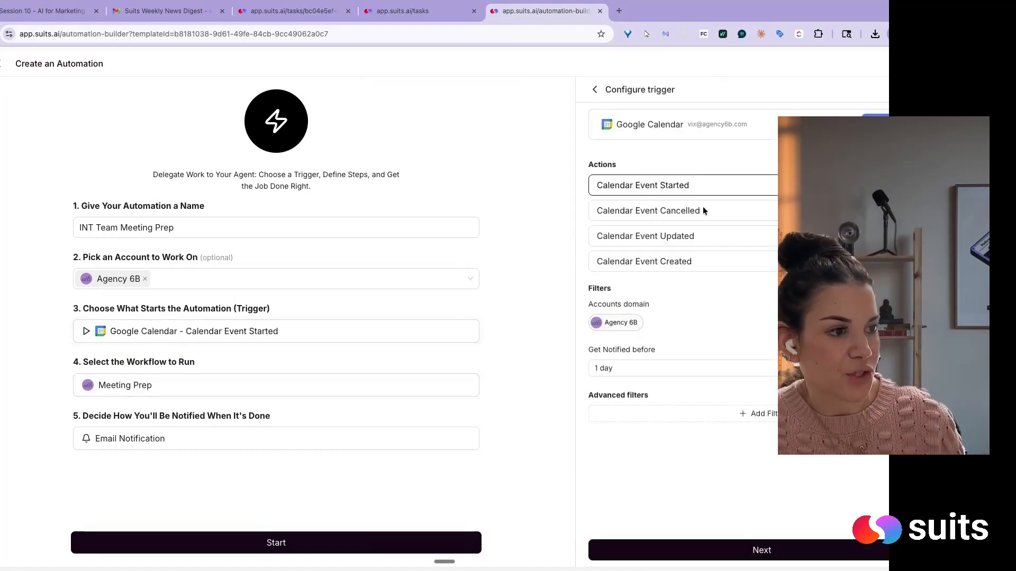
pyautogui.click(668, 262)
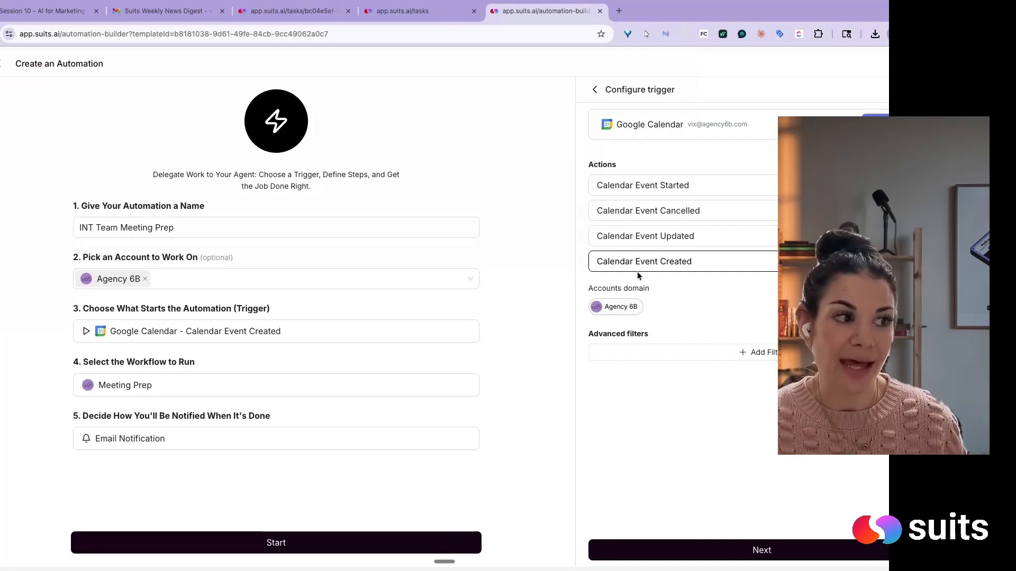
pyautogui.click(684, 355)
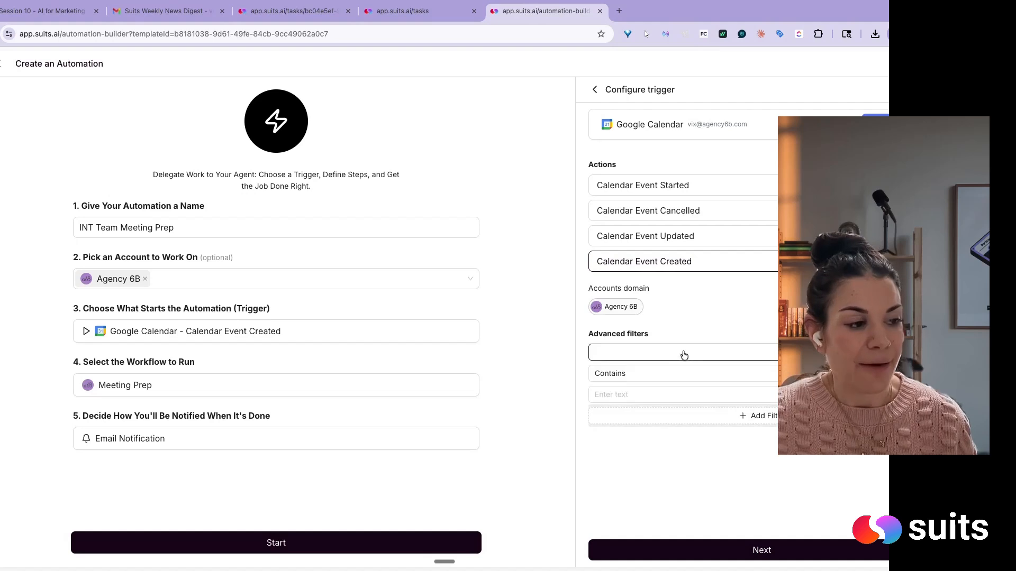
pyautogui.click(649, 353)
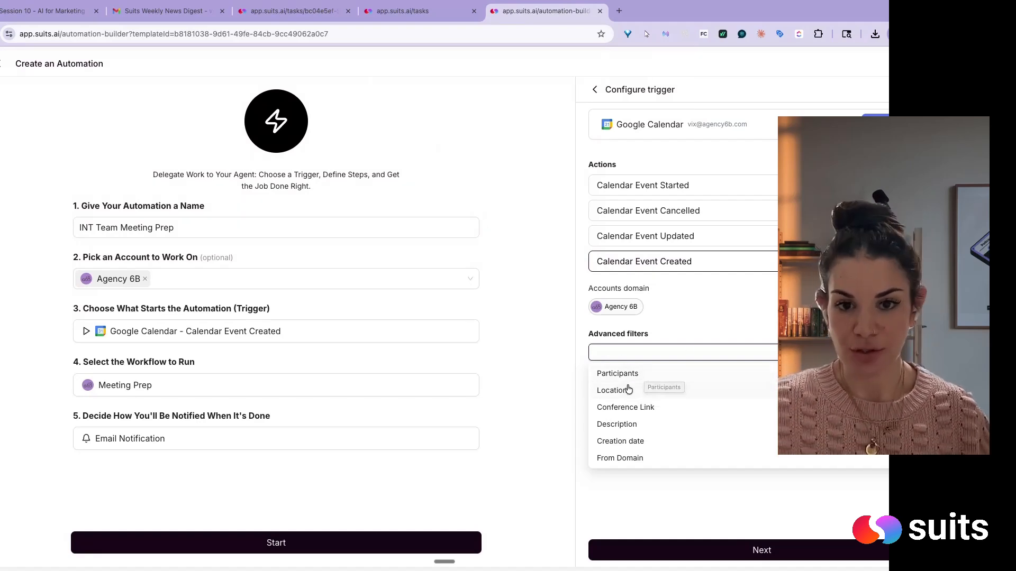
pyautogui.click(642, 509)
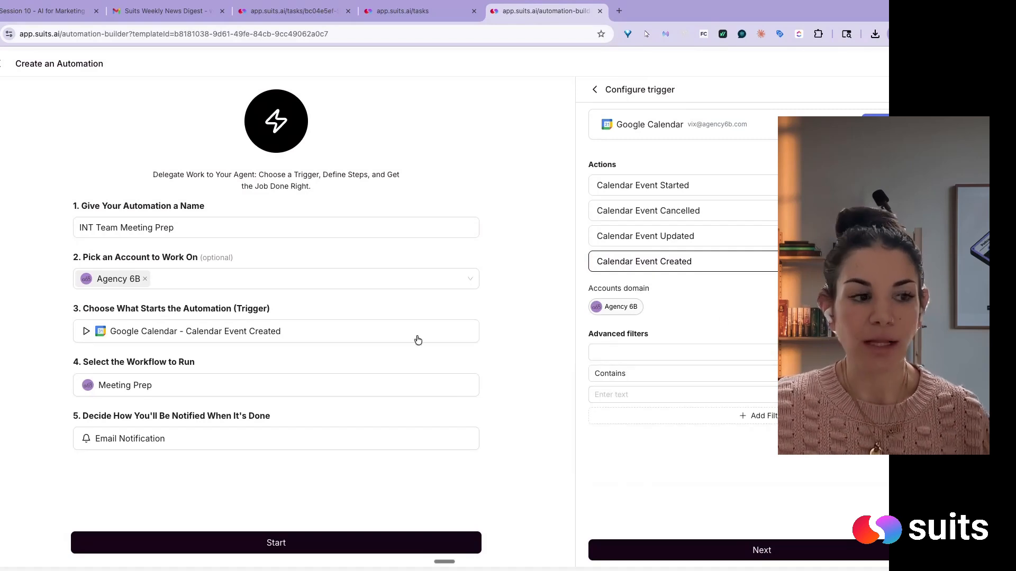
pyautogui.click(926, 352)
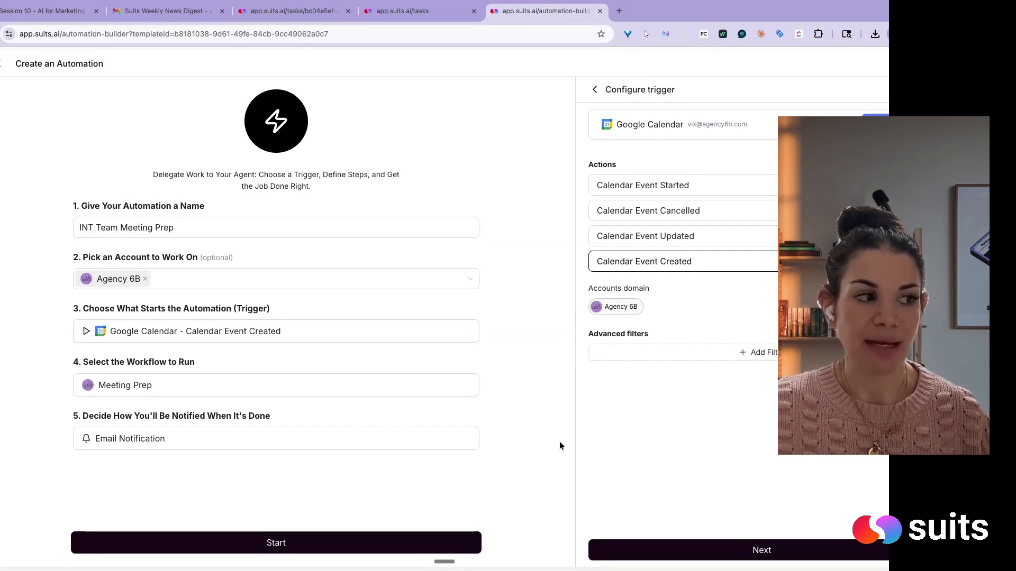
pyautogui.click(697, 236)
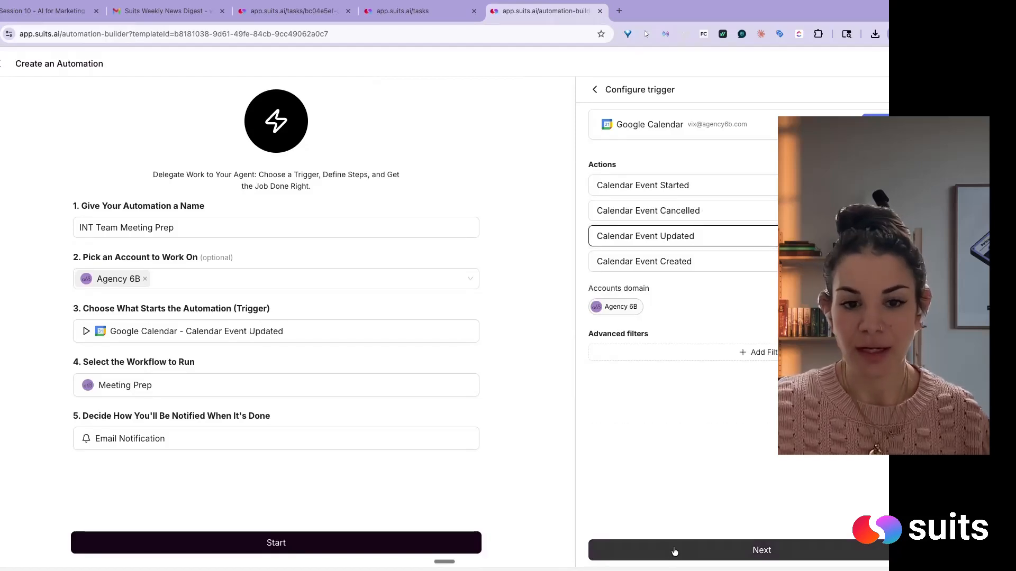
pyautogui.click(686, 268)
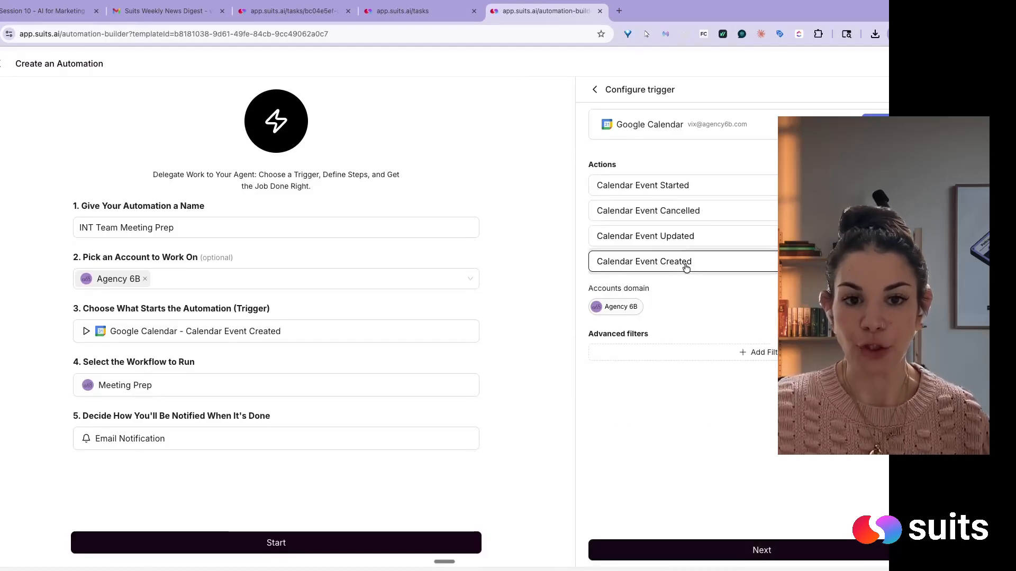
# - Confirm the trigger configuration and set the email notification's subject to "INT Meeting Brief [26Mar25]"
pyautogui.click(659, 549)
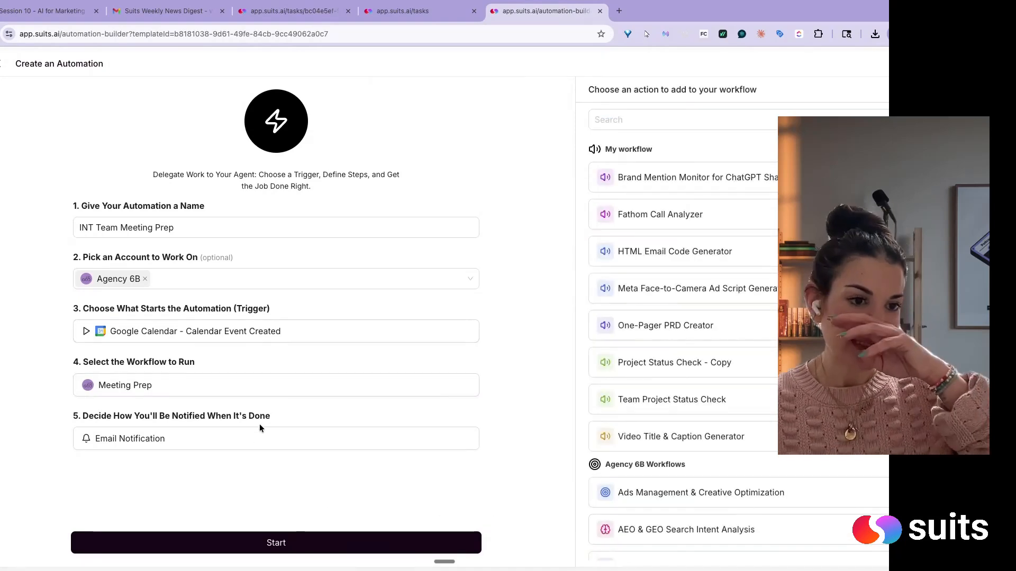
pyautogui.click(257, 440)
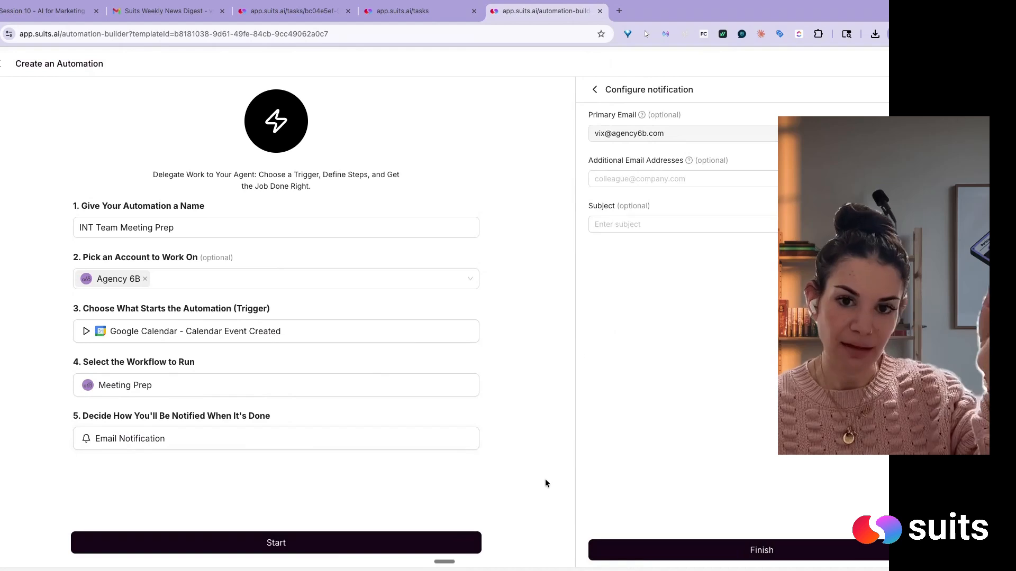
pyautogui.click(656, 220)
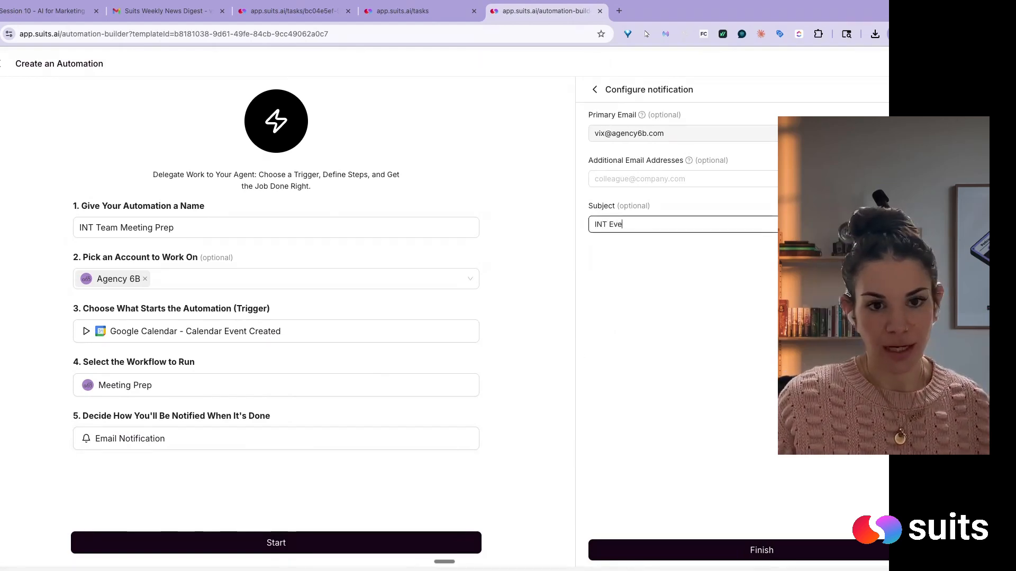
pyautogui.write('INT Meeting Brief ')
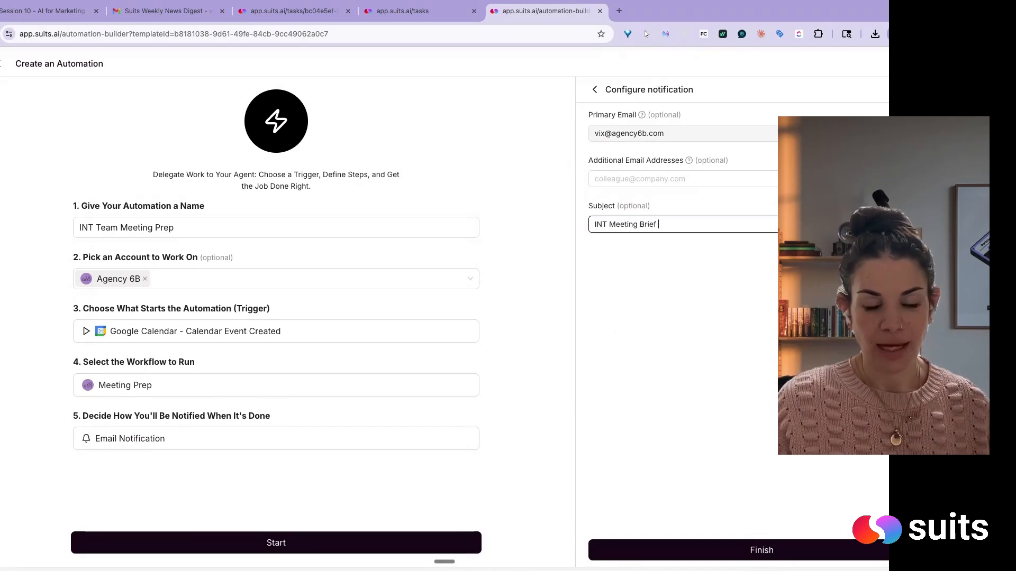
pyautogui.write('[26Mar2')
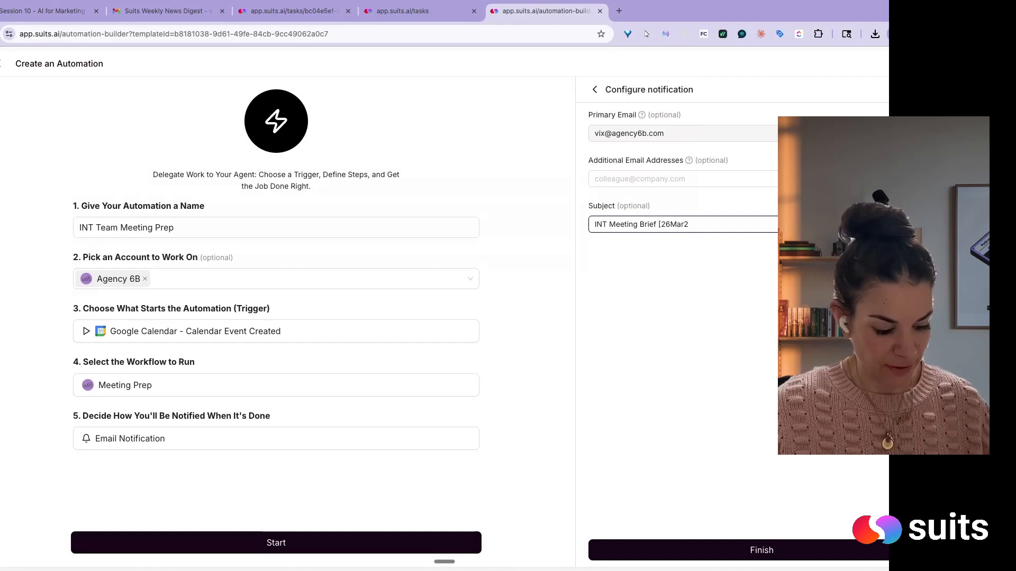
pyautogui.write('6')
pyautogui.press('BackSpace')
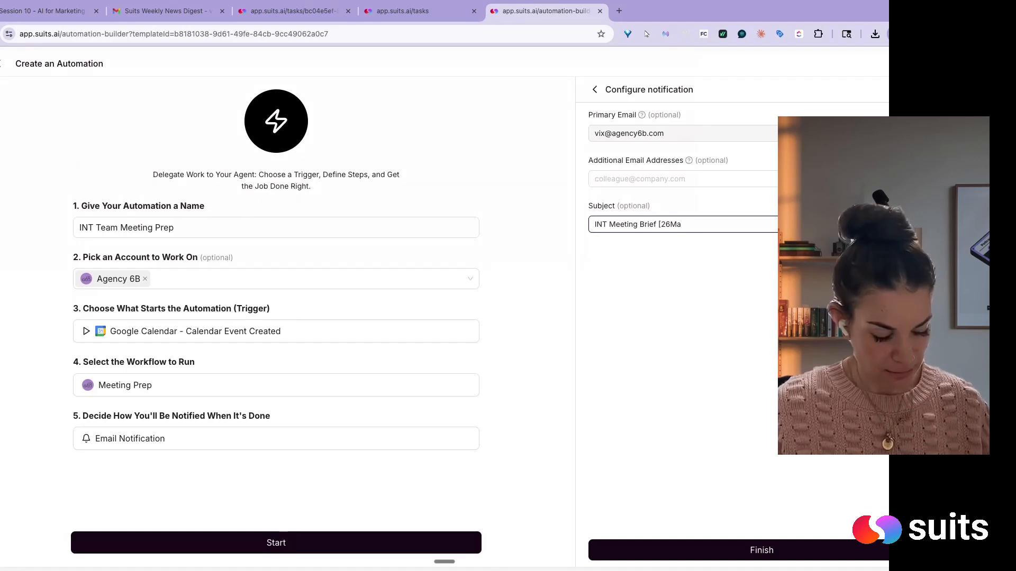
pyautogui.write('r25]')
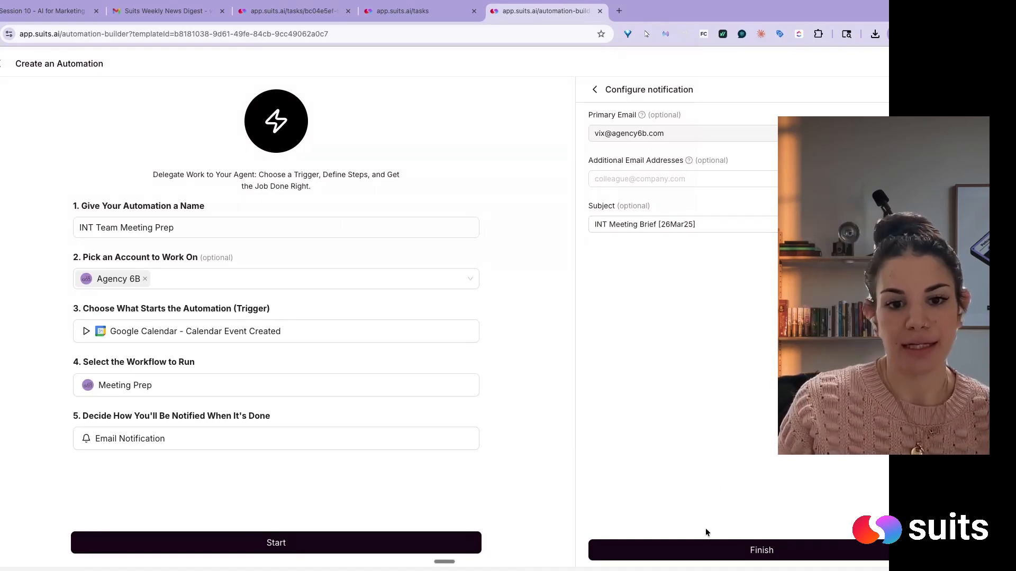
# - Finish the notification setup and start the automation
pyautogui.click(706, 547)
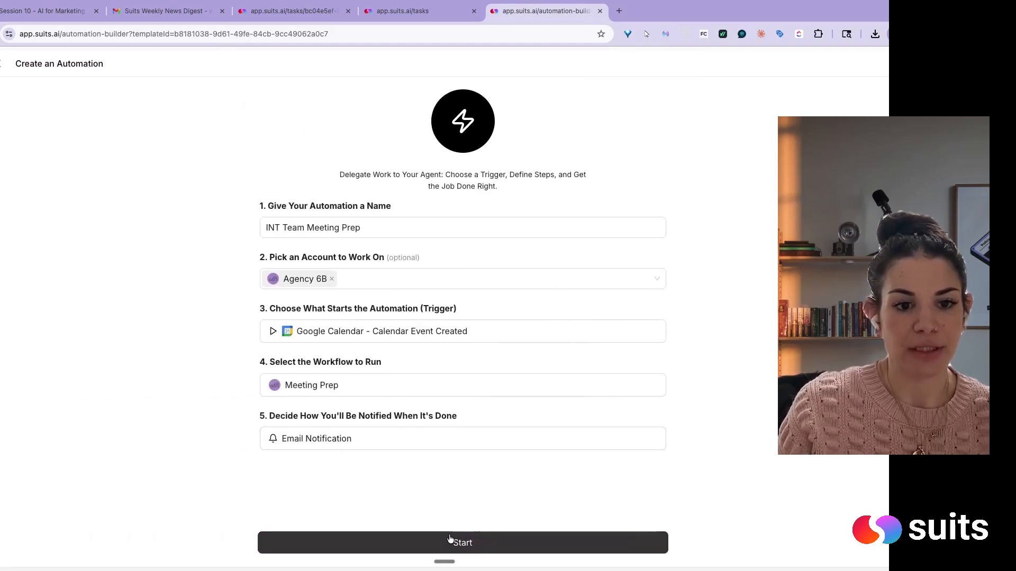
pyautogui.click(449, 542)
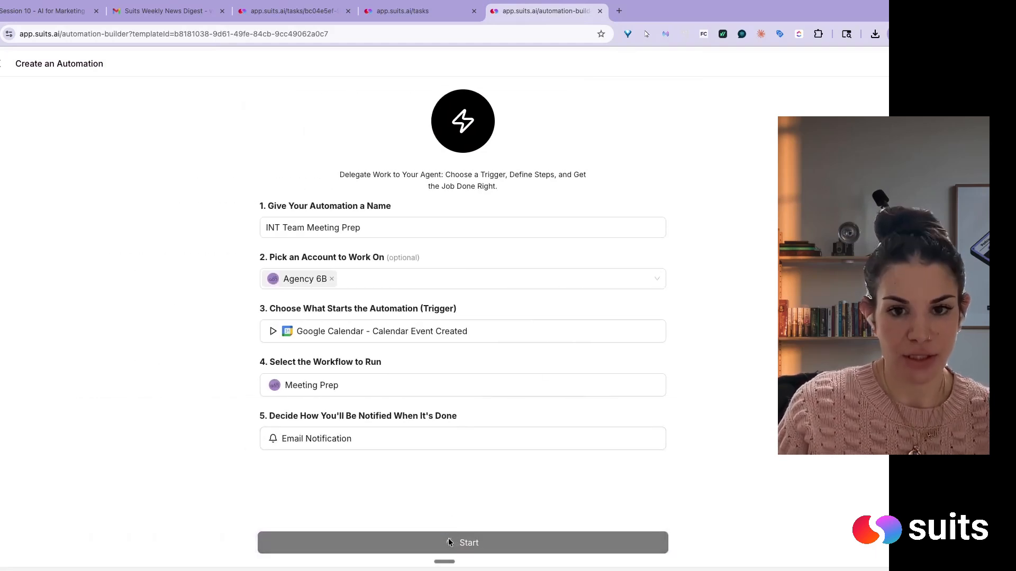